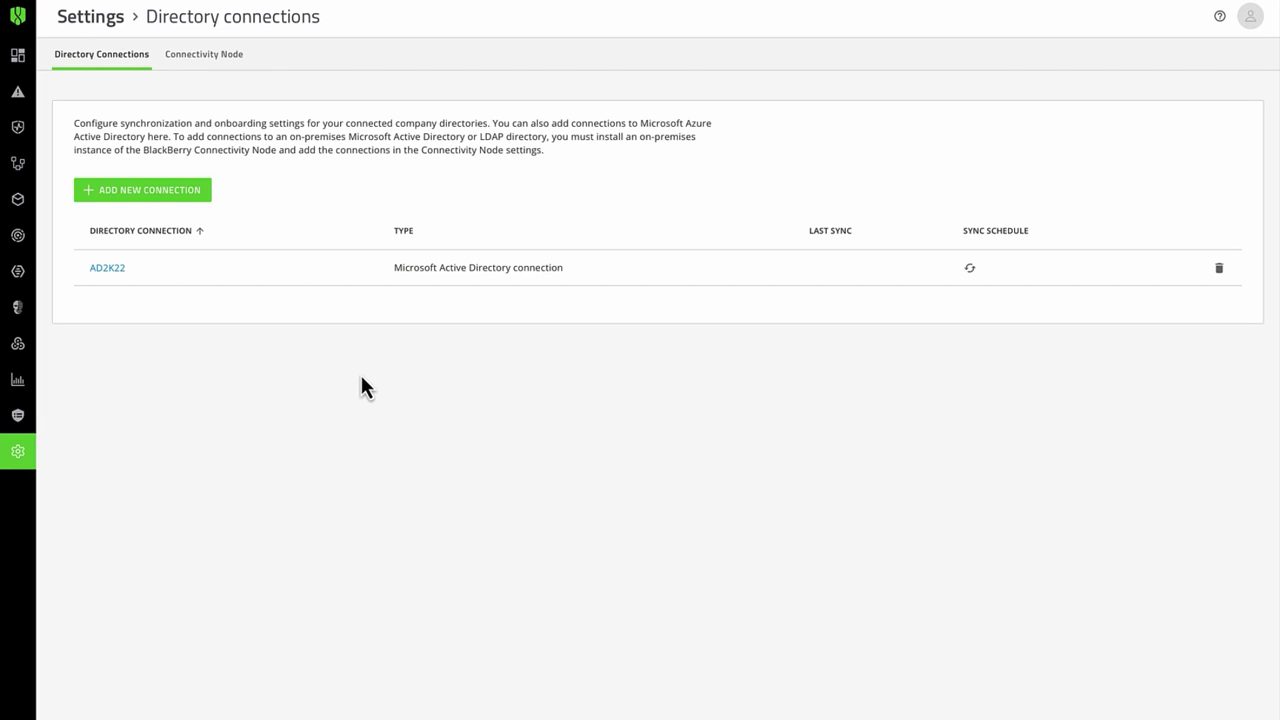
Open Assets > Unprotected Devices to list the four Active Directory-discovered devices.
{"action": "mouse_move", "coordinate": [17, 205]}
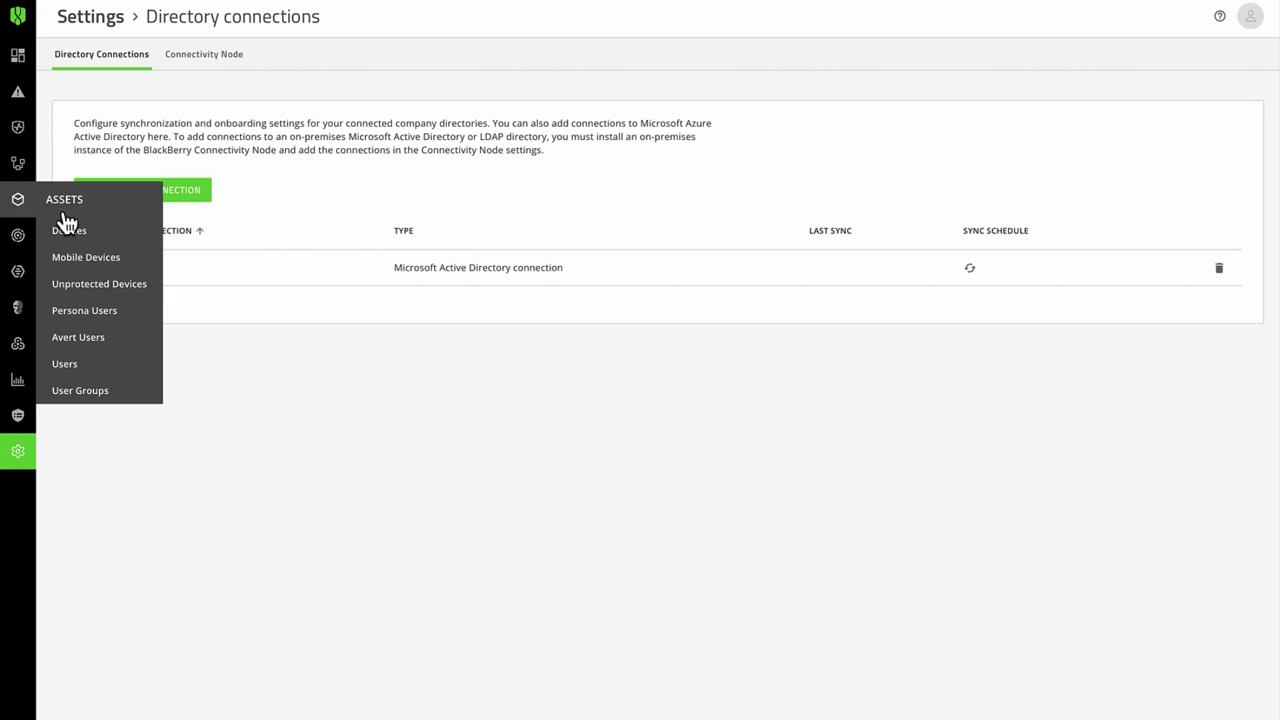
{"action": "left_click", "coordinate": [72, 285]}
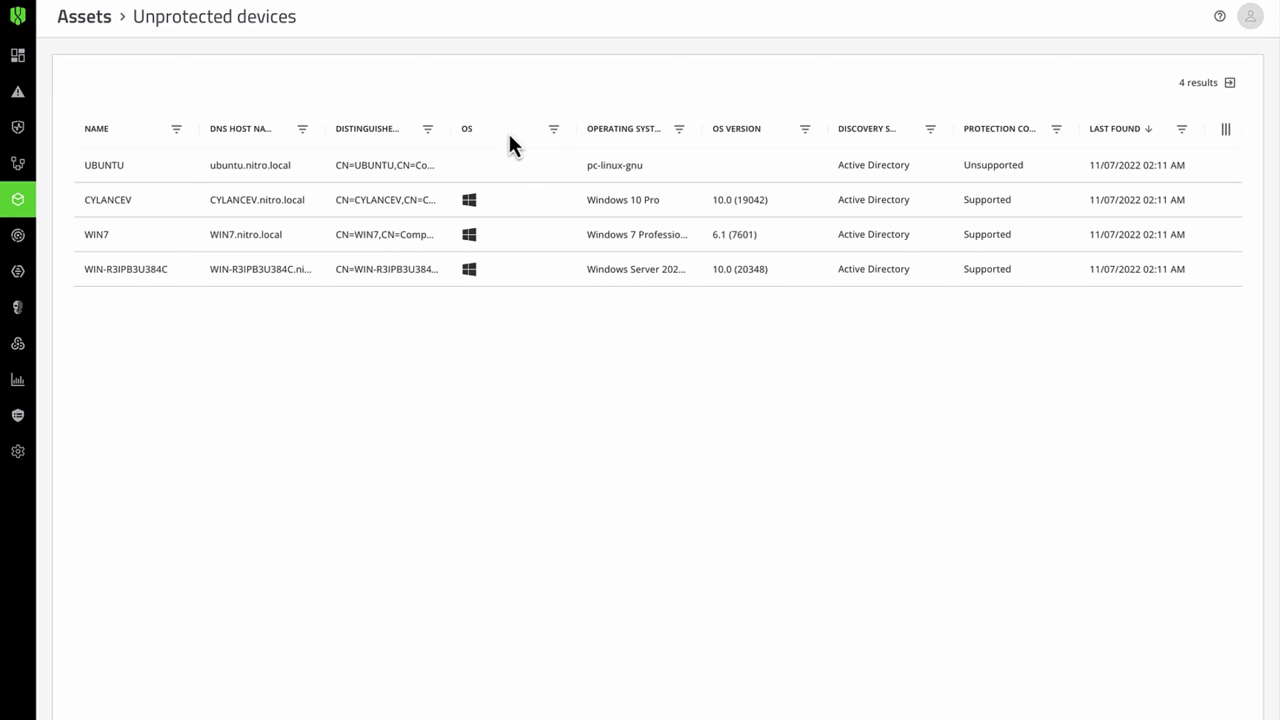
Filter unprotected devices to OS Windows and operating system containing 'server'.
{"action": "left_click", "coordinate": [553, 135]}
{"action": "left_click", "coordinate": [562, 190]}
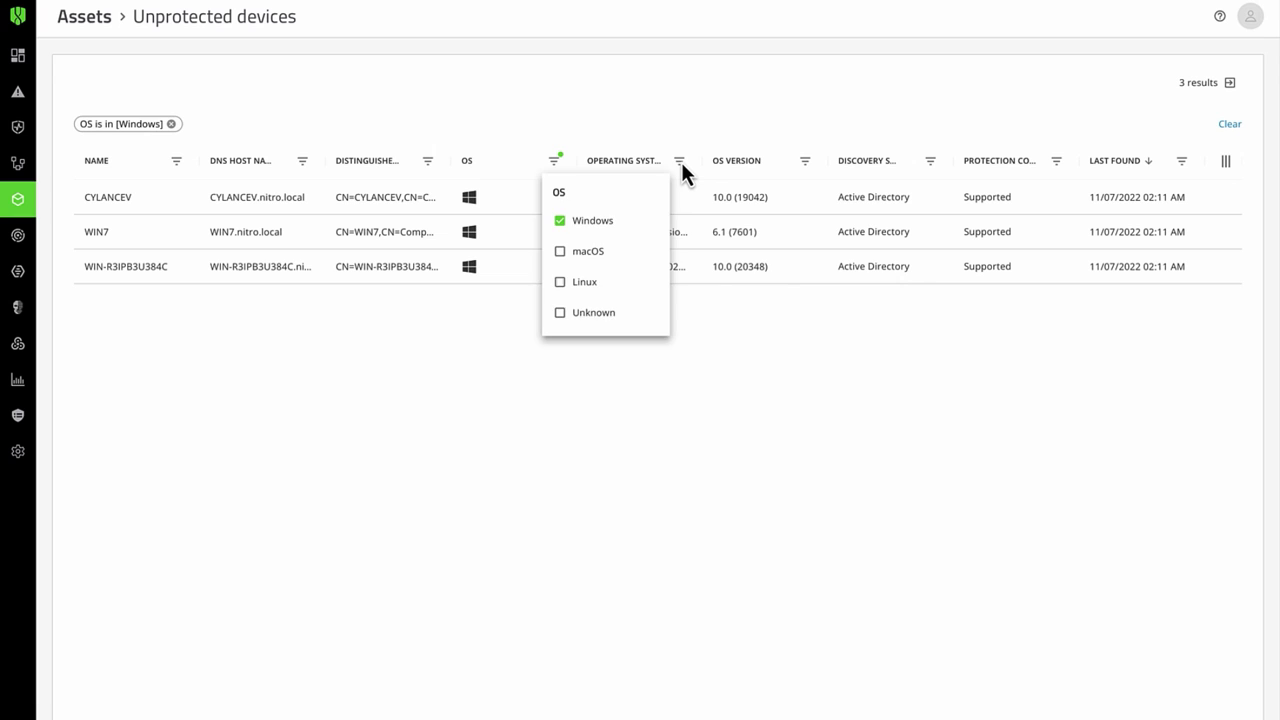
{"action": "left_click", "coordinate": [680, 162]}
{"action": "left_click", "coordinate": [680, 162]}
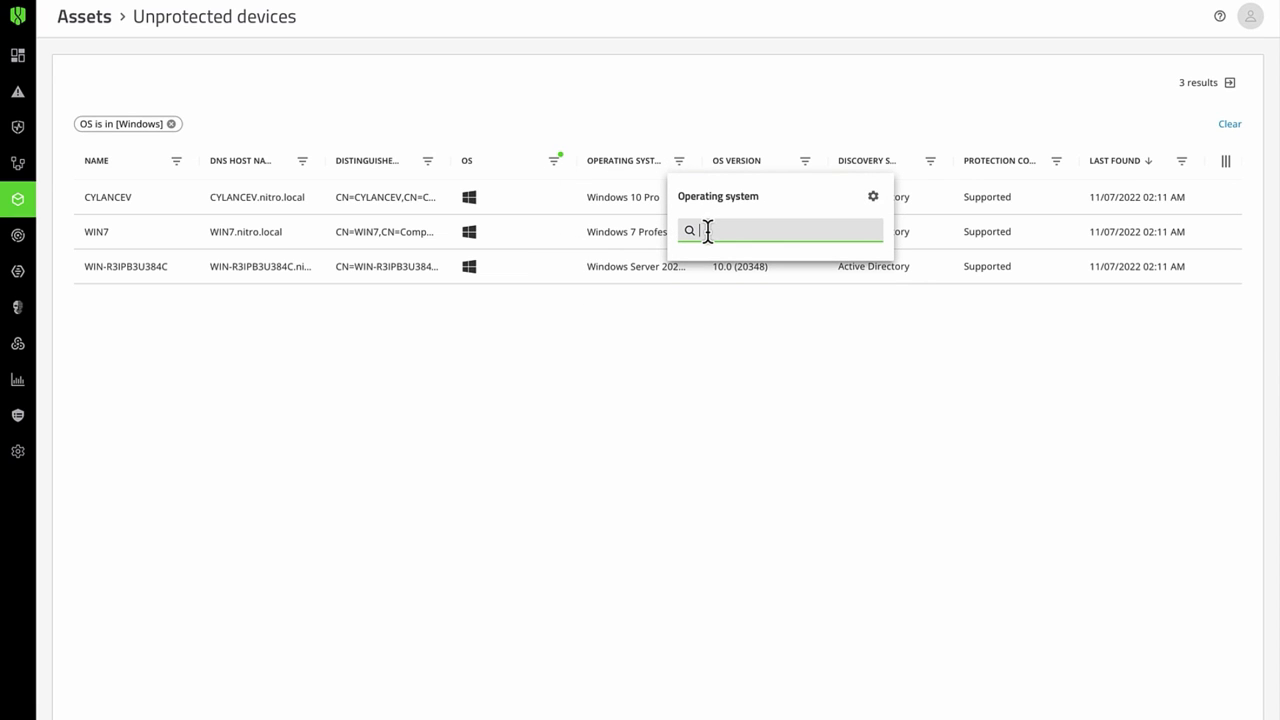
{"action": "type", "text": "server"}
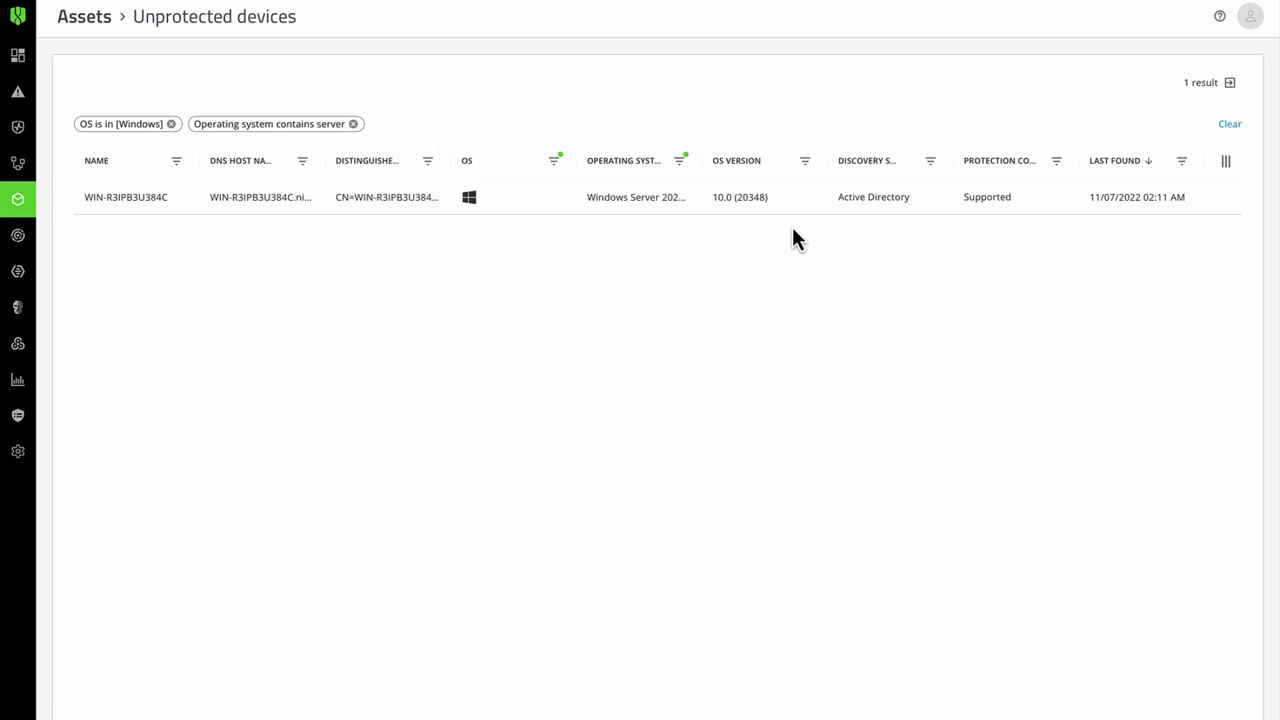
Open the export options for the filtered unprotected-device result.
{"action": "left_click", "coordinate": [1230, 83]}
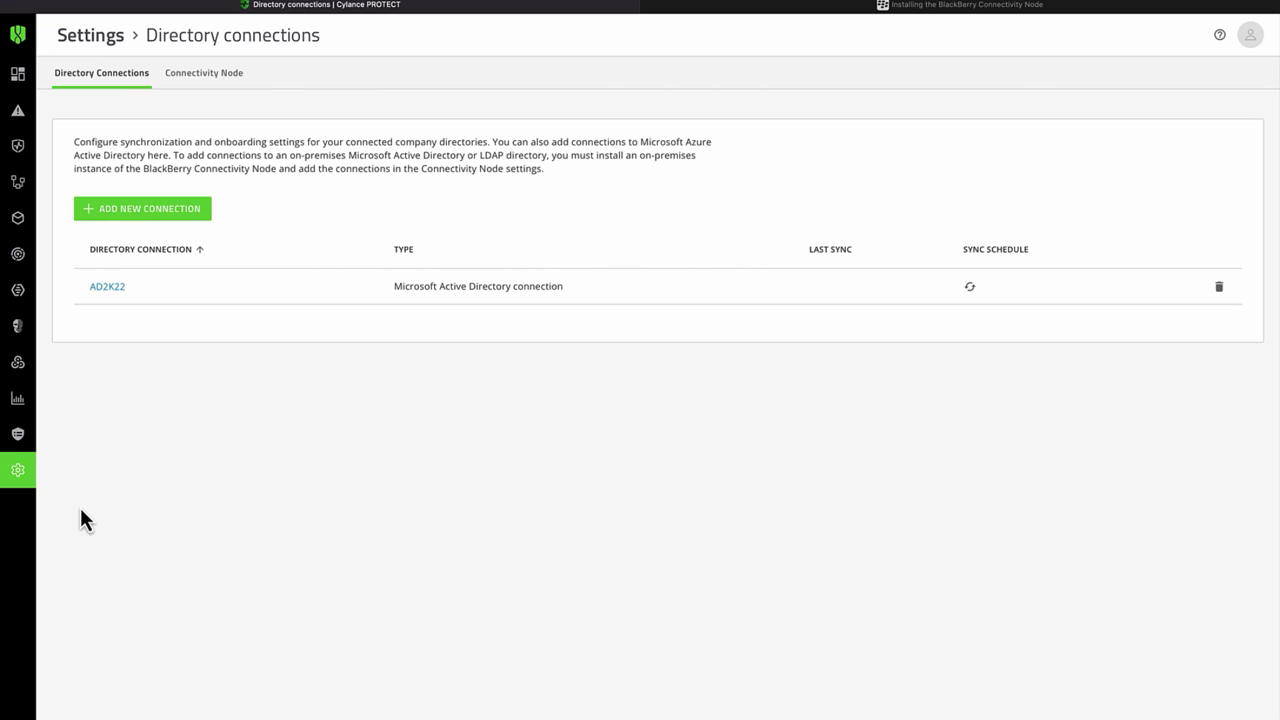
Start adding a BlackBerry Connectivity Node, then view its installation docs.
{"action": "mouse_move", "coordinate": [20, 478]}
{"action": "left_click", "coordinate": [203, 80]}
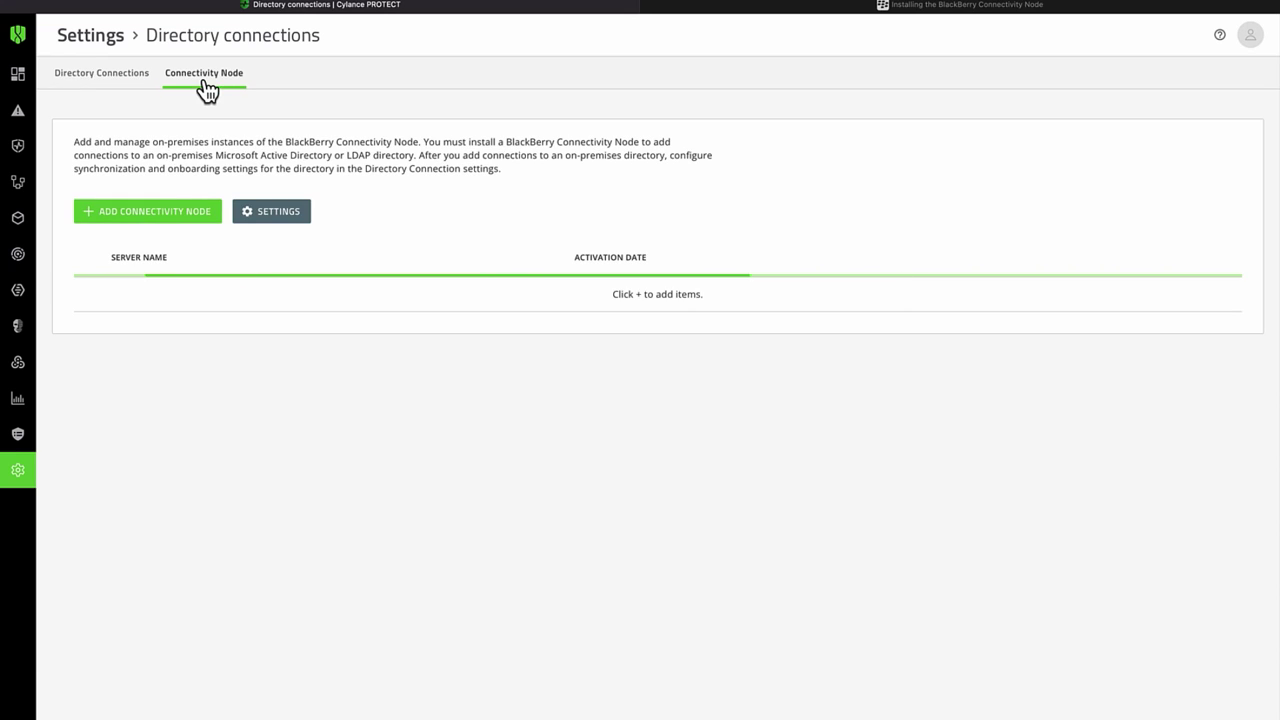
{"action": "left_click", "coordinate": [150, 220]}
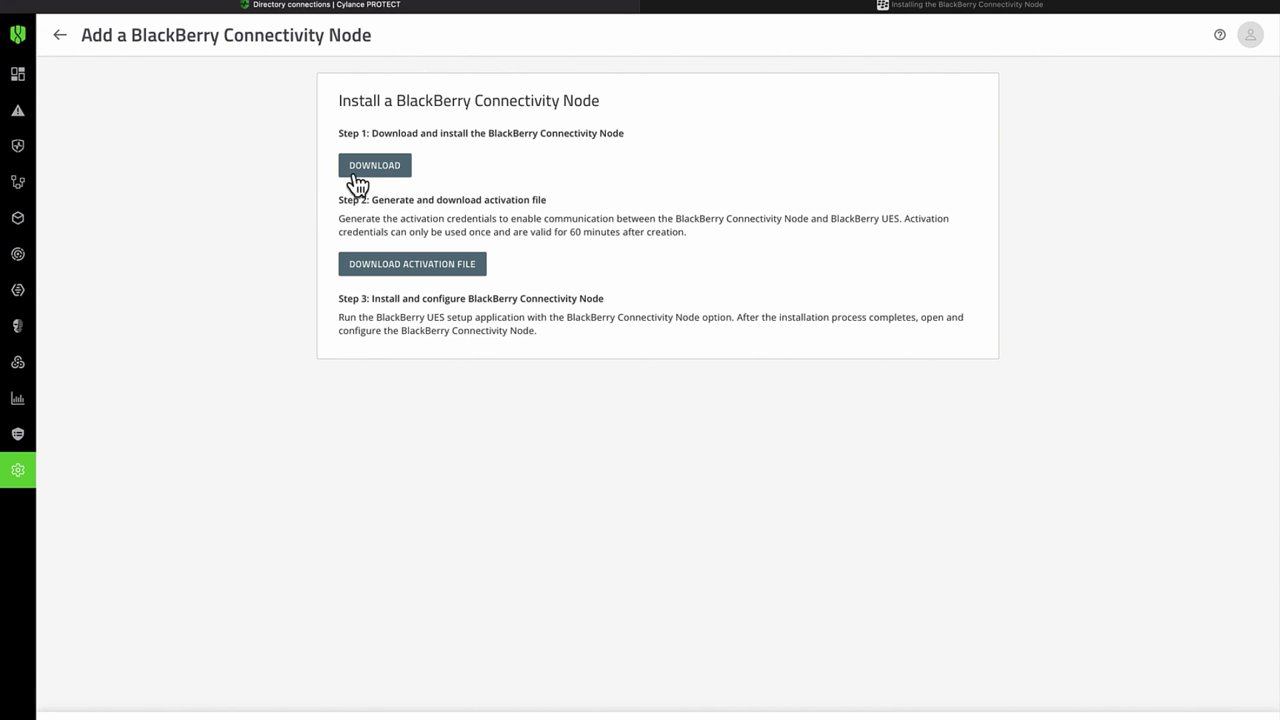
{"action": "left_click", "coordinate": [738, 15]}
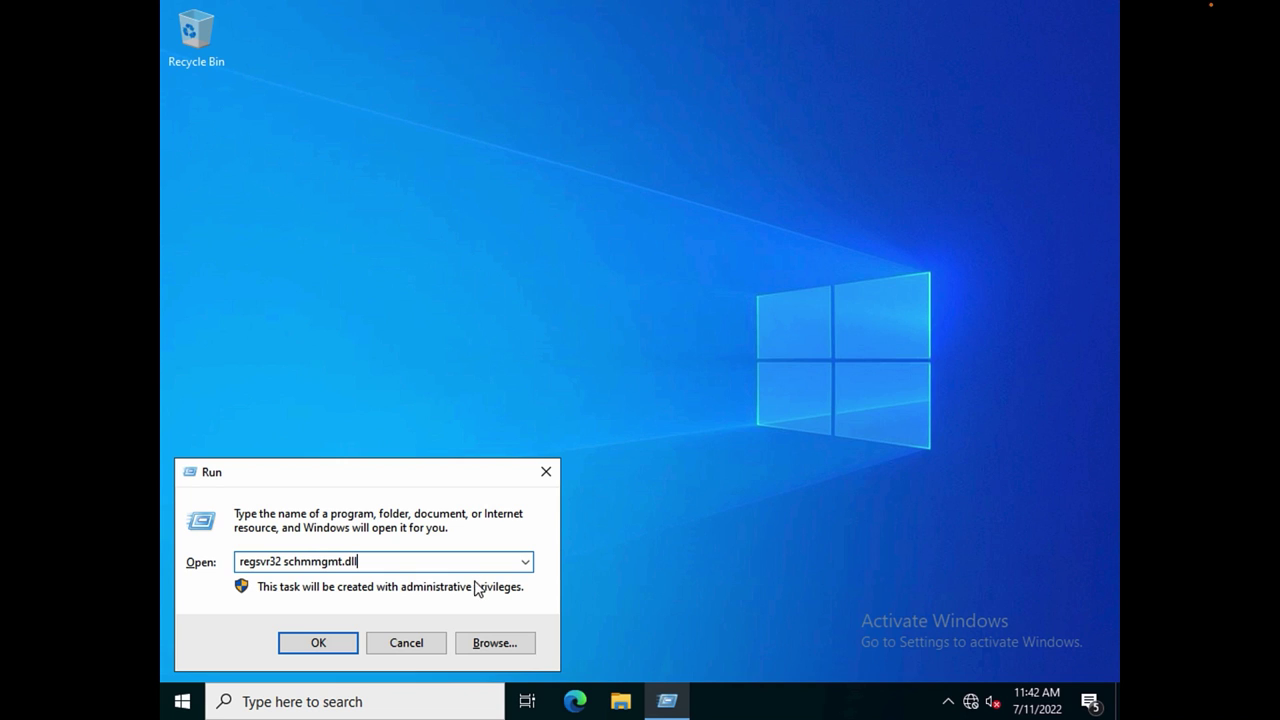
Register schmmgmt.dll with regsvr32, then enter mmc in a new Run prompt.
{"action": "left_click", "coordinate": [333, 643]}
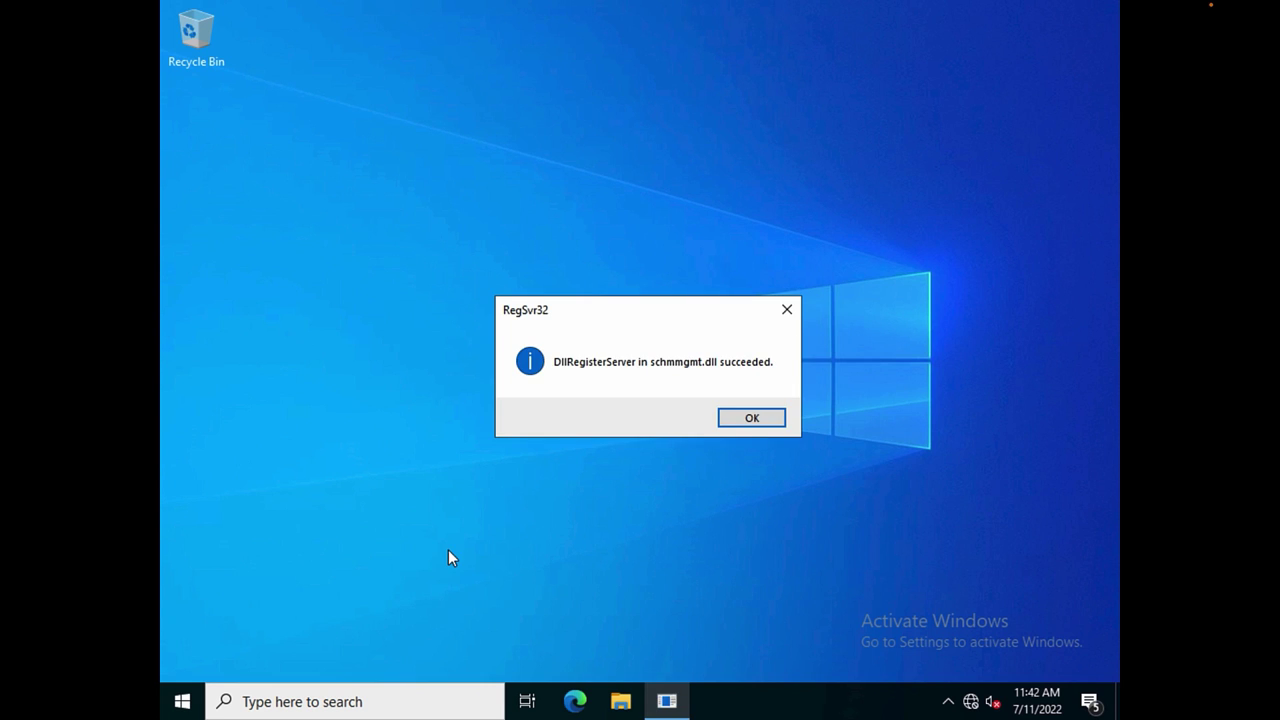
{"action": "key", "text": "Return"}
{"action": "key", "text": "super+r"}
{"action": "type", "text": "mmc"}
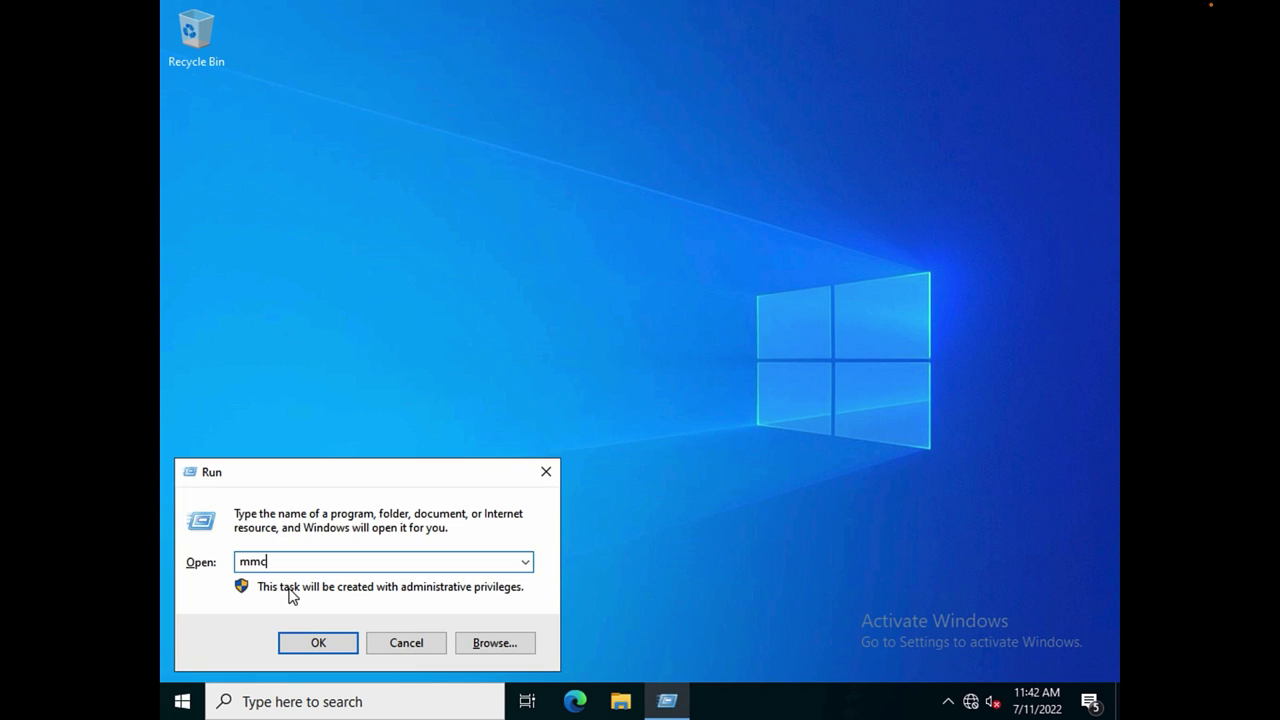
Launch MMC and add the Active Directory Schema snap-in to the console root.
{"action": "key", "text": "Return"}
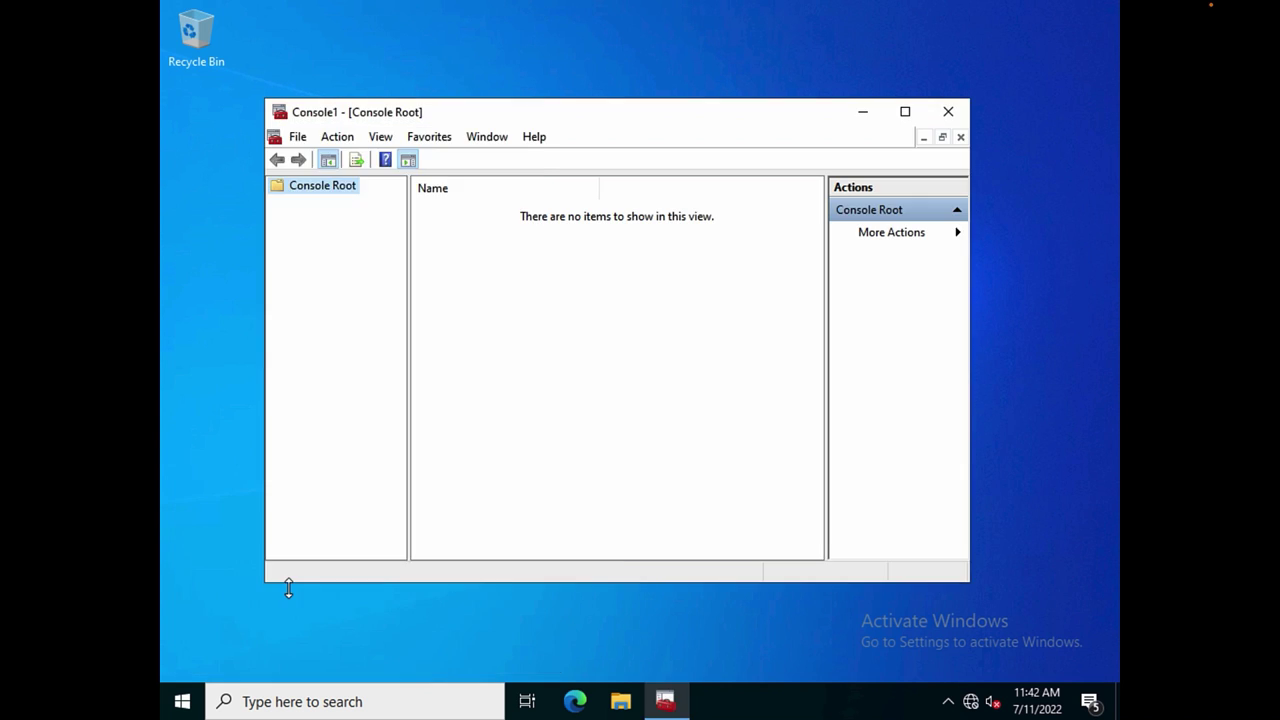
{"action": "left_click", "coordinate": [298, 136]}
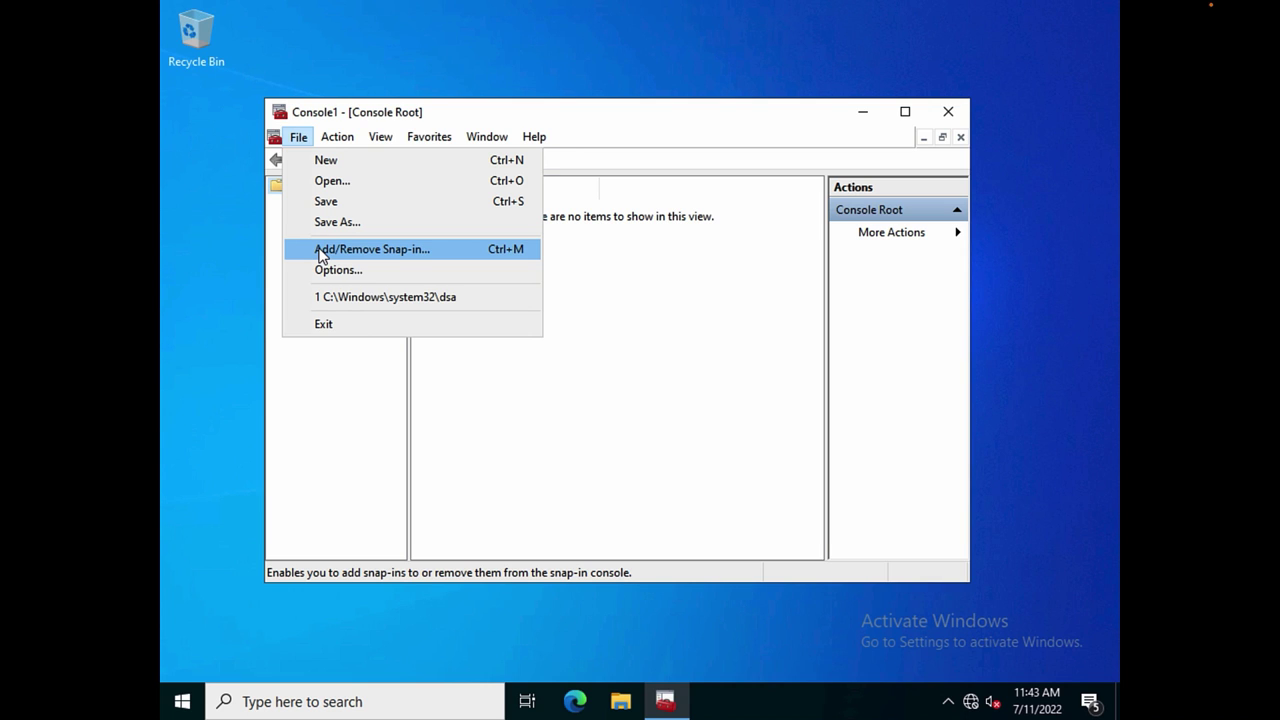
{"action": "left_click", "coordinate": [321, 255]}
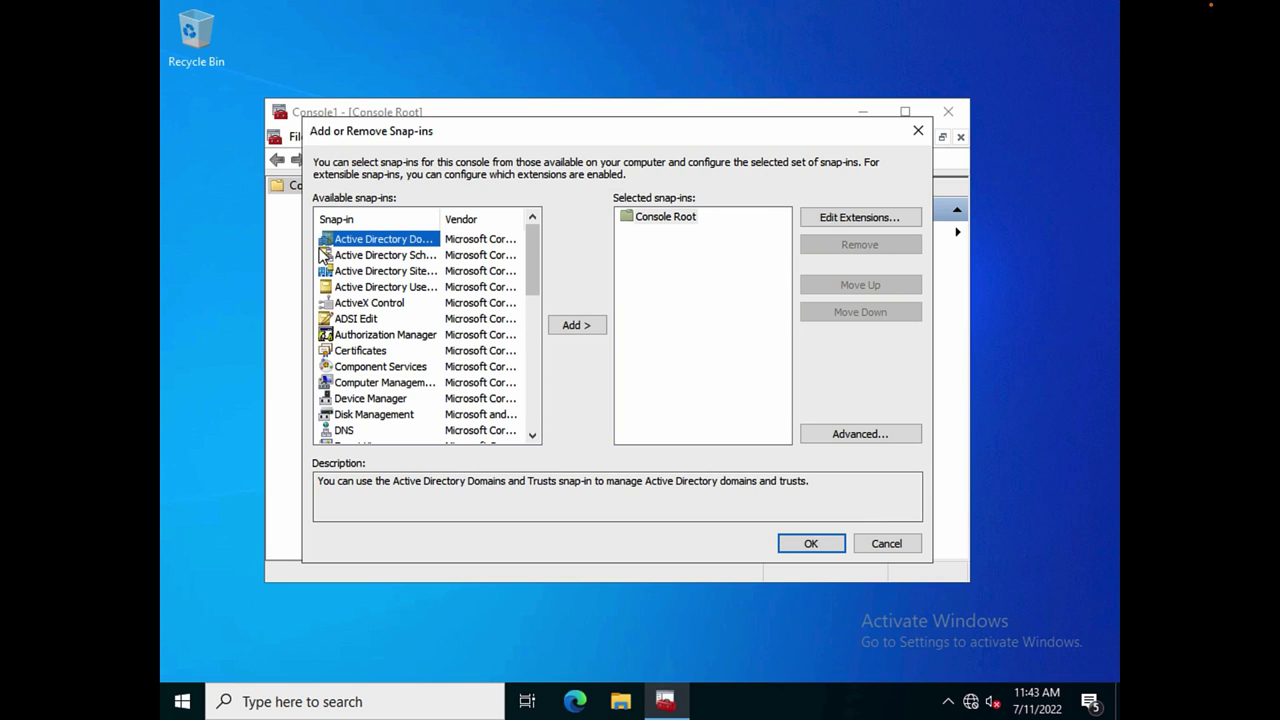
{"action": "left_click", "coordinate": [366, 258]}
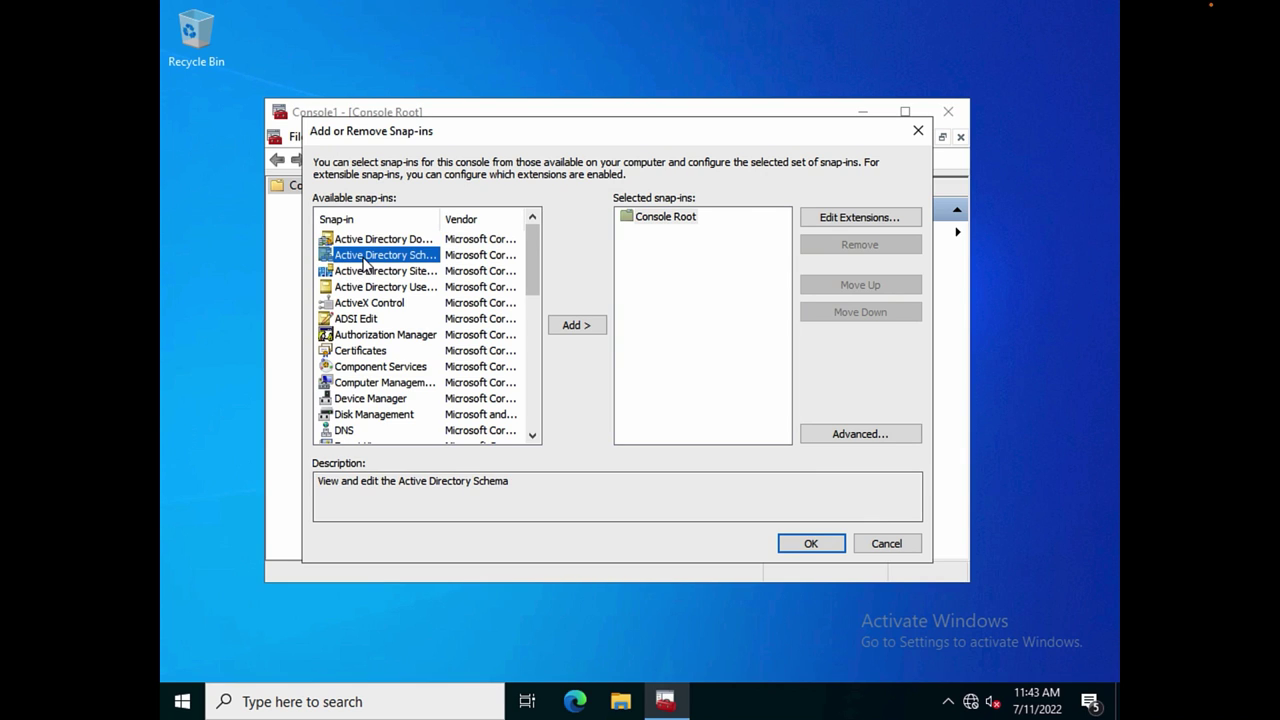
{"action": "left_click", "coordinate": [570, 326]}
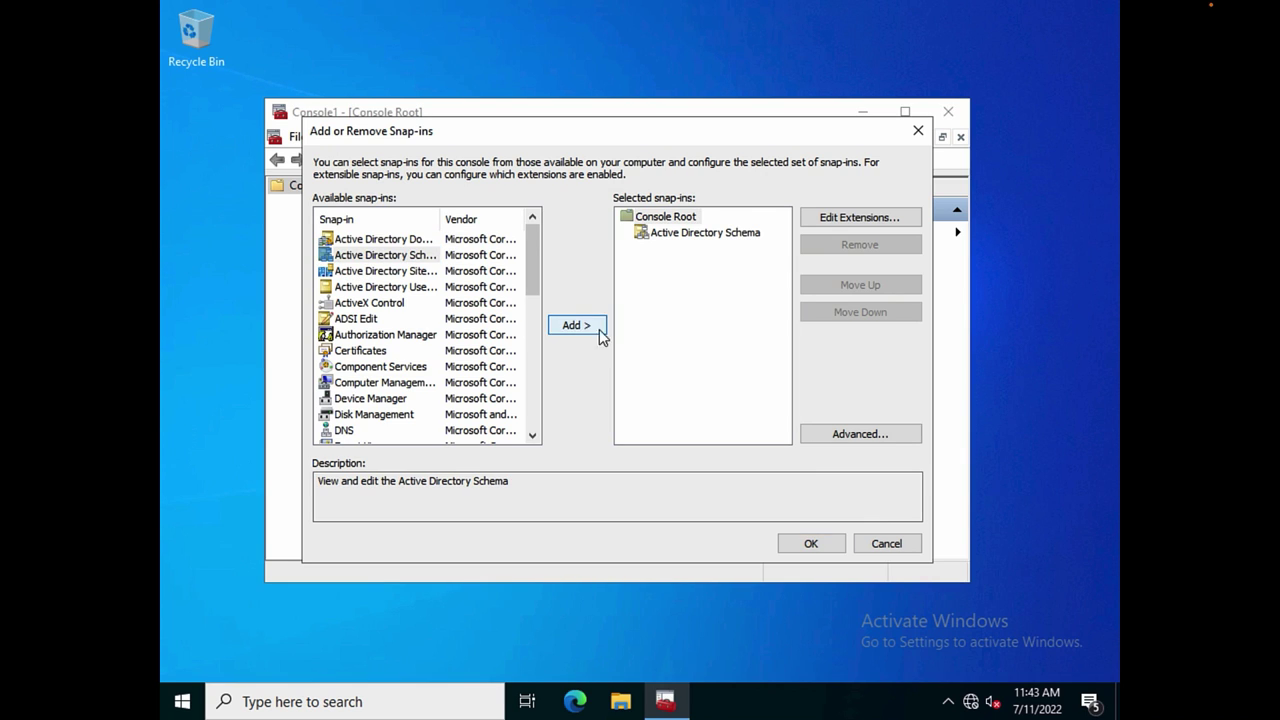
{"action": "left_click", "coordinate": [810, 543]}
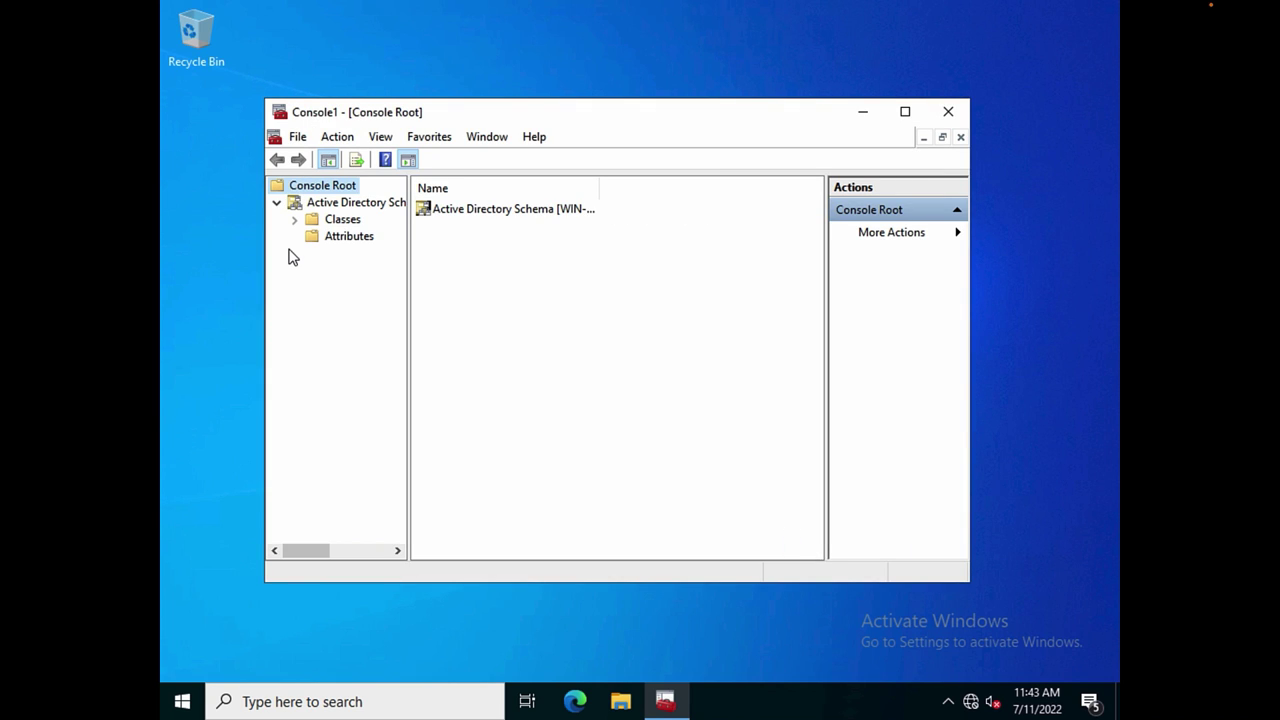
In the schema Attributes list, set operatingSystem to replicate to the Global Catalog.
{"action": "left_click", "coordinate": [334, 238]}
{"action": "scroll", "coordinate": [483, 400], "scroll_direction": "down", "scroll_amount": 20}
{"action": "left_click", "coordinate": [483, 477]}
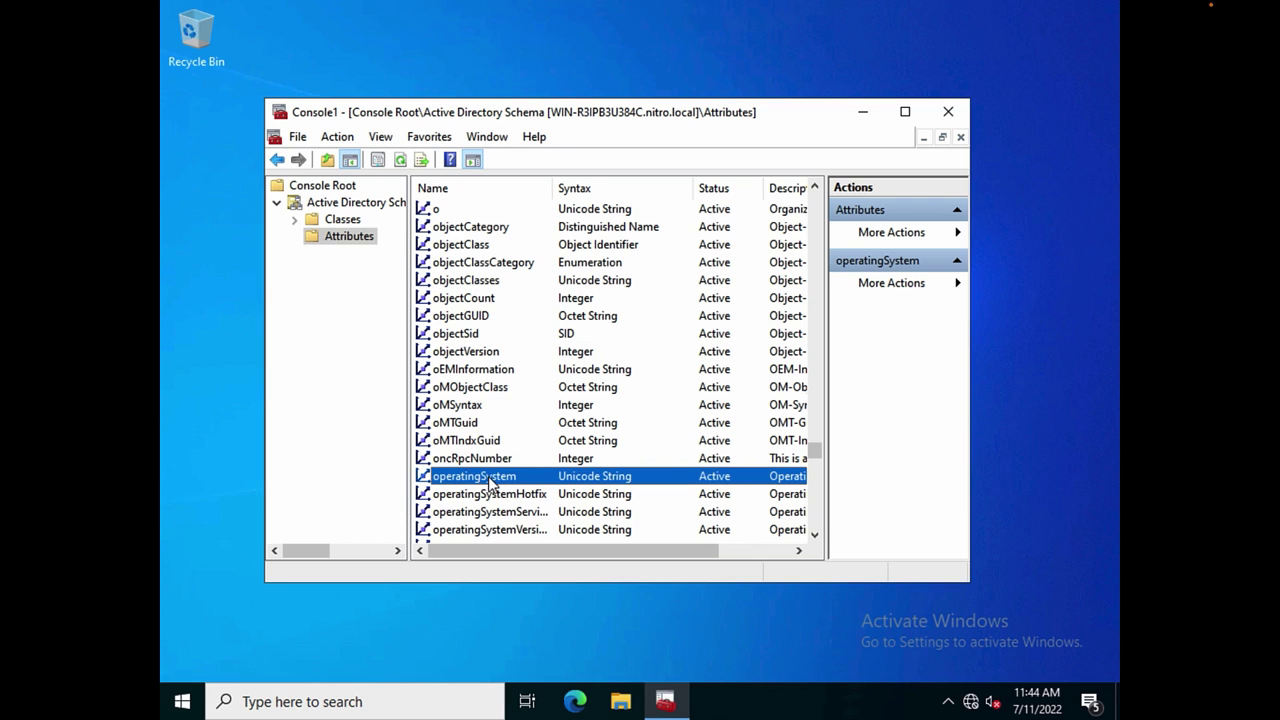
{"action": "double_click", "coordinate": [486, 477]}
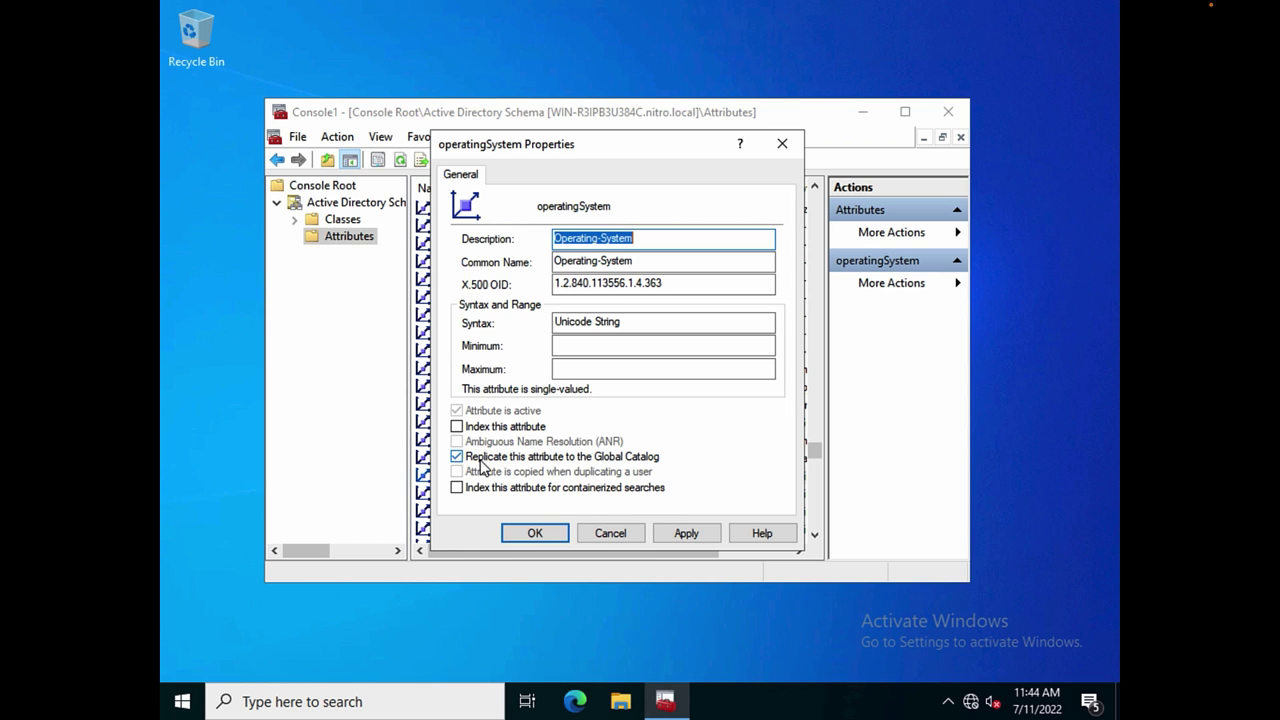
{"action": "left_click", "coordinate": [527, 532]}
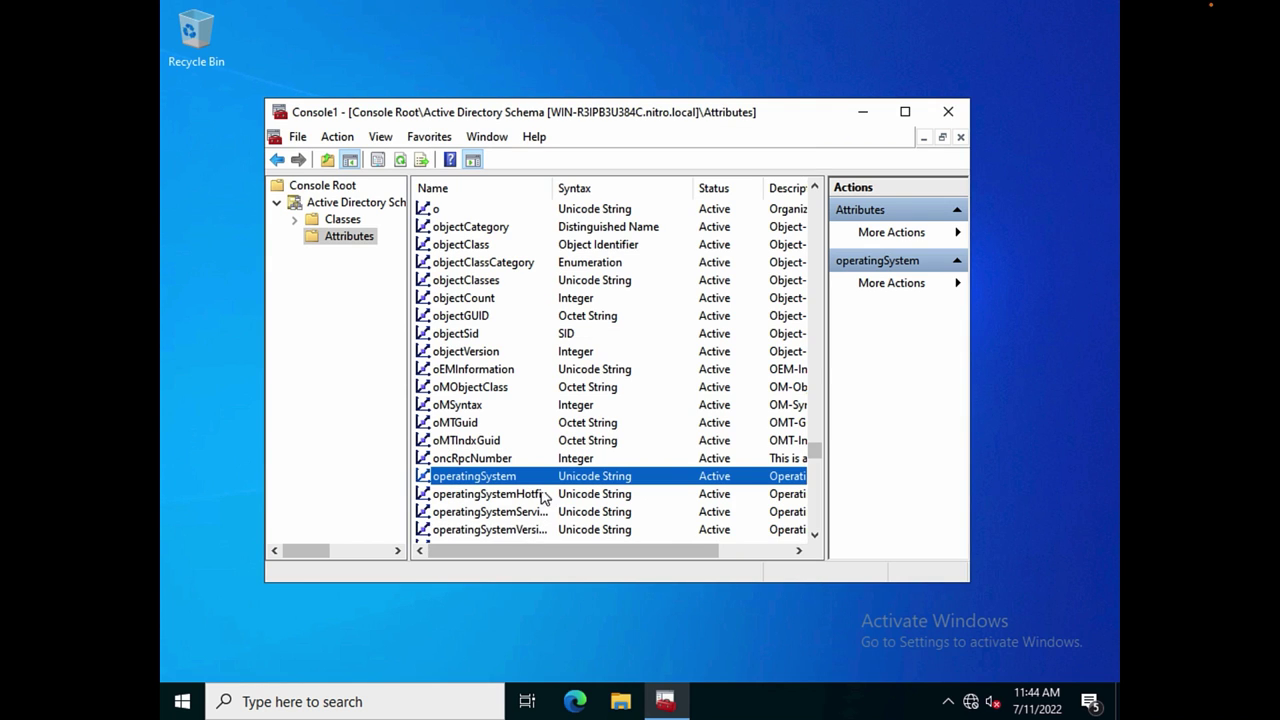
Enable Global Catalog replication for operatingSystemServicePack and open operatingSystemVersion's properties.
{"action": "left_click", "coordinate": [509, 512]}
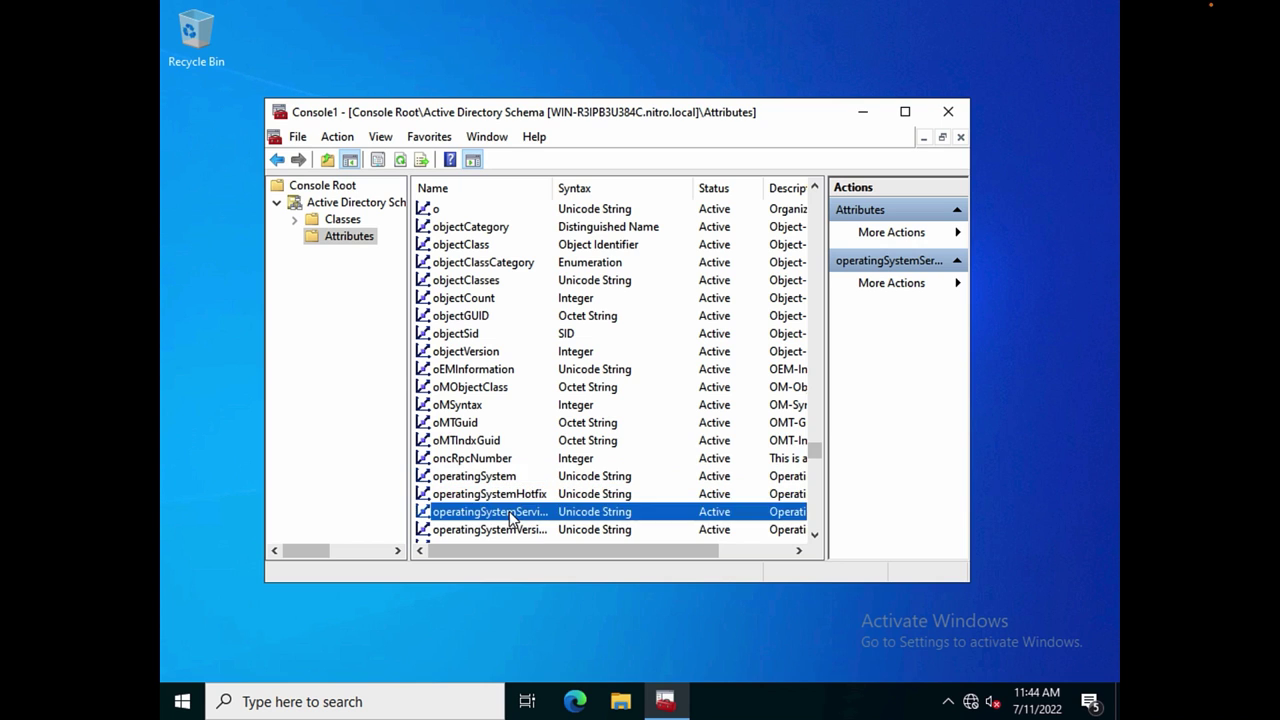
{"action": "double_click", "coordinate": [509, 511]}
{"action": "left_click", "coordinate": [505, 456]}
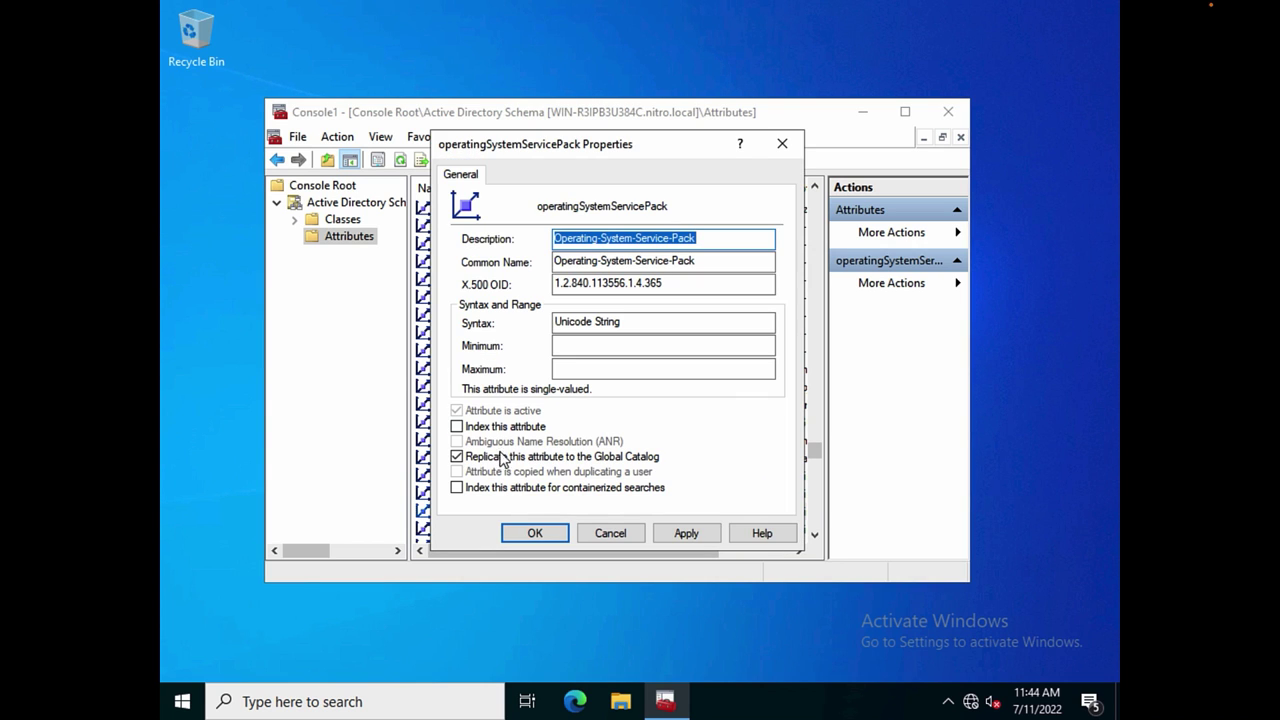
{"action": "left_click", "coordinate": [527, 530]}
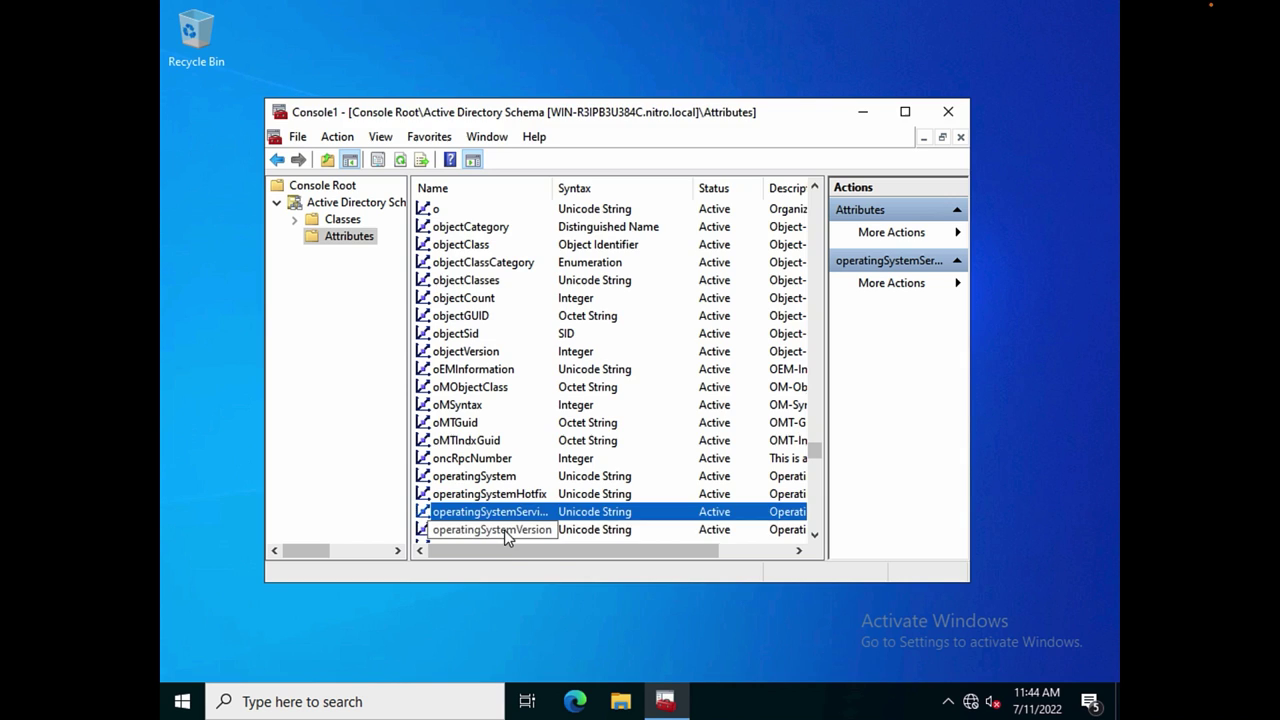
{"action": "double_click", "coordinate": [504, 530]}
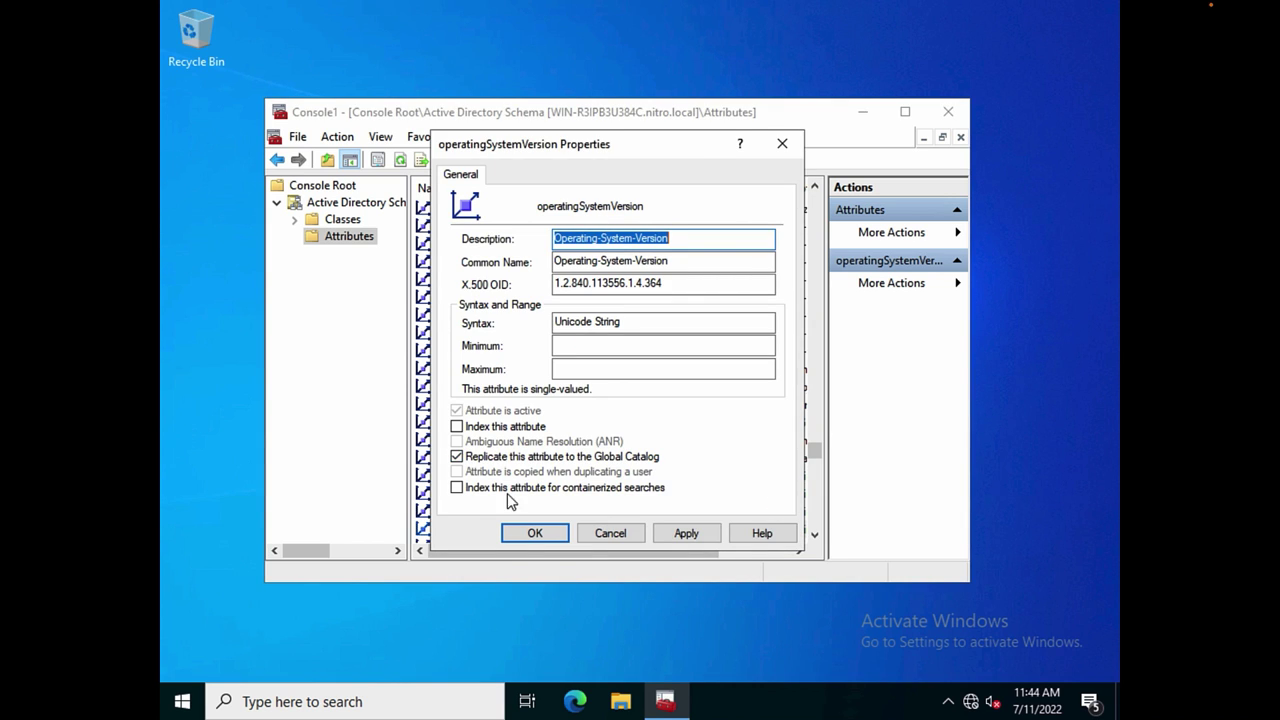